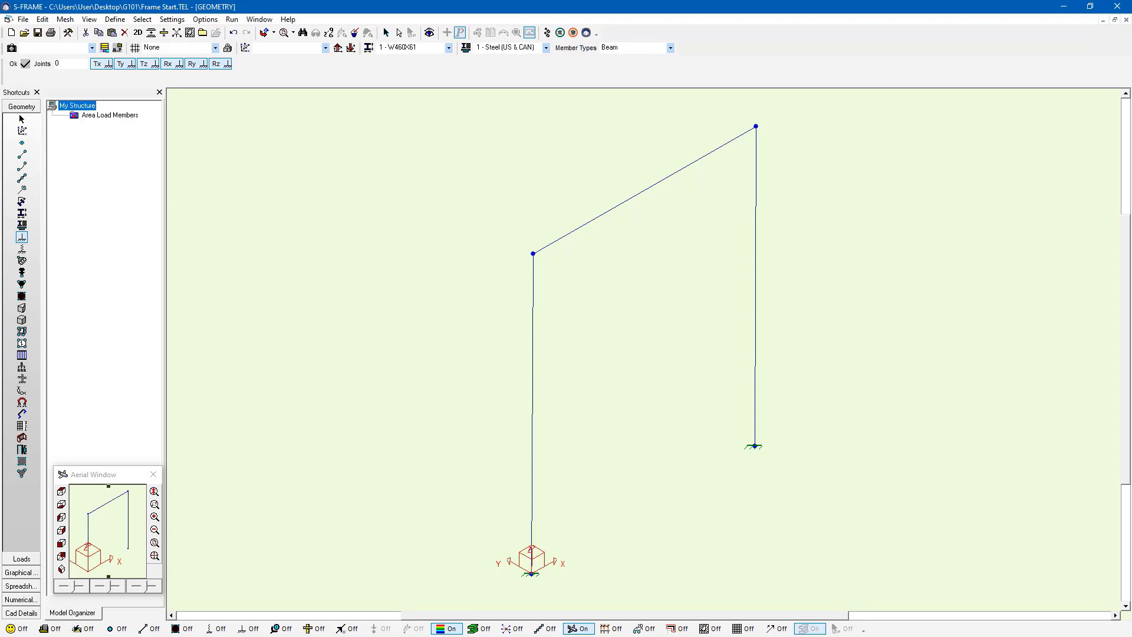
Run a Linear Static analysis of the frame for both load cases and combinations, and proceed to the postprocessor.
left_click(547, 33)
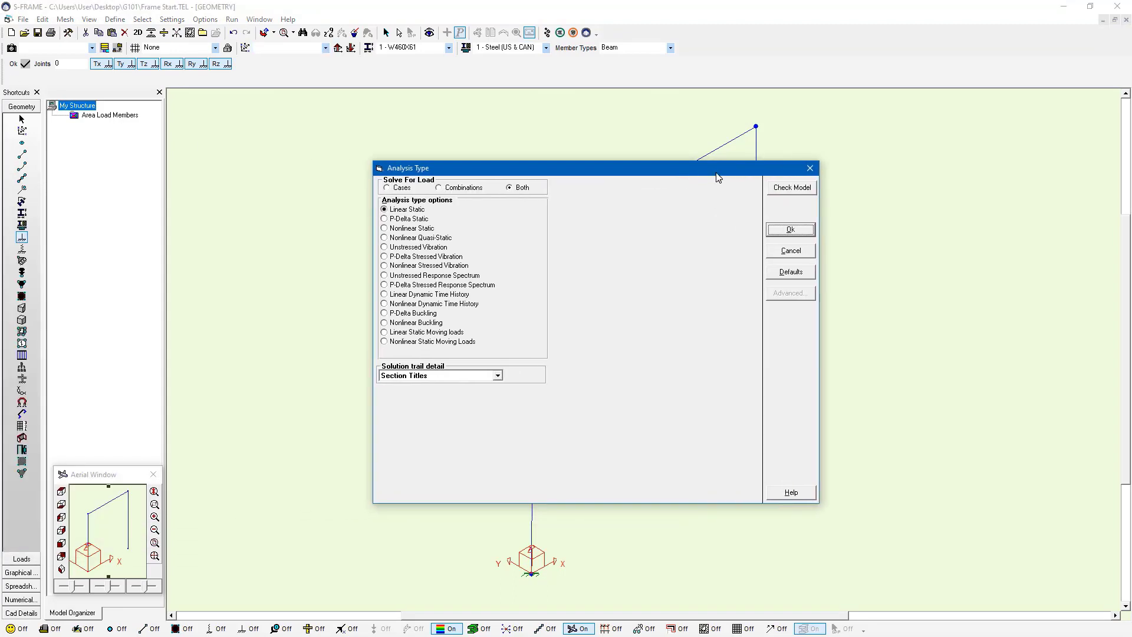
left_click(791, 230)
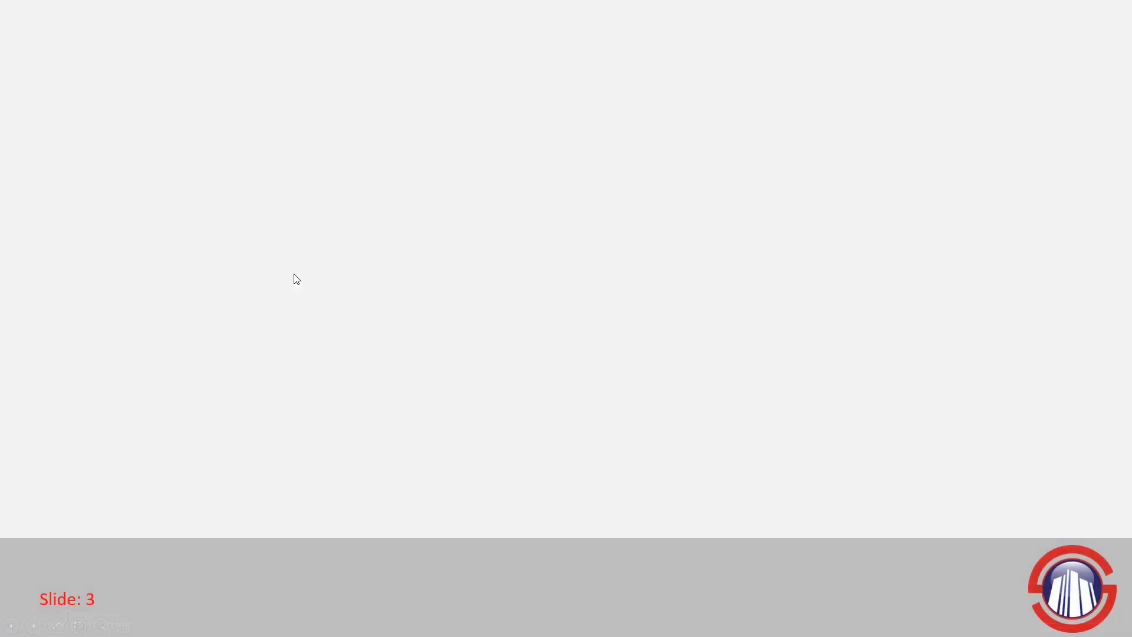
key("Return")
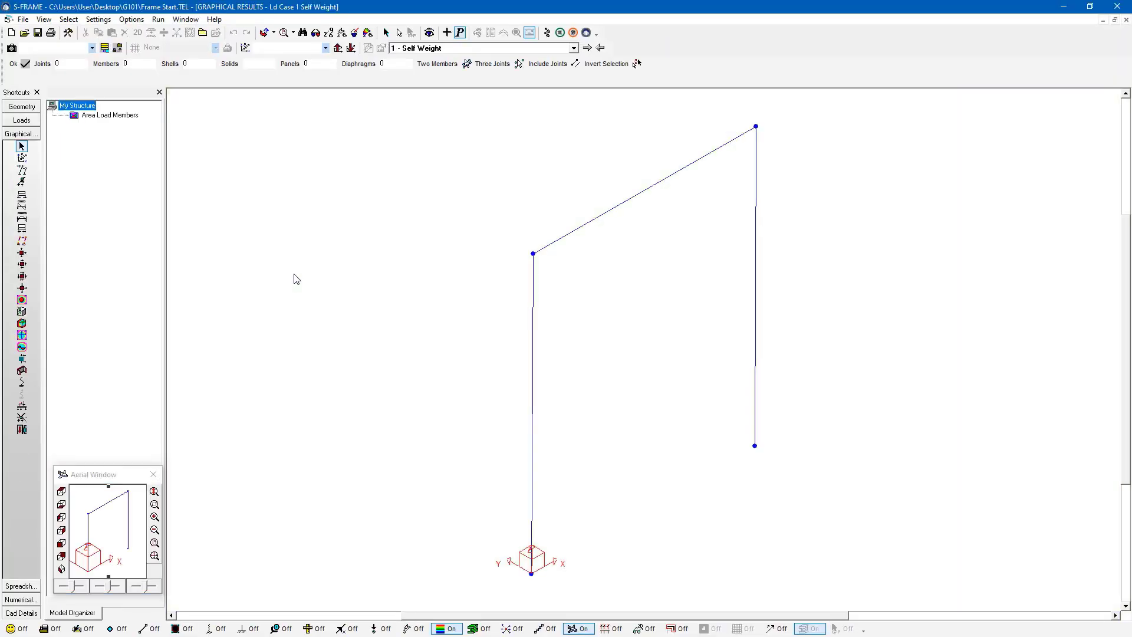
Return to the geometry and remove the fixed supports from both column base joints.
left_click(21, 106)
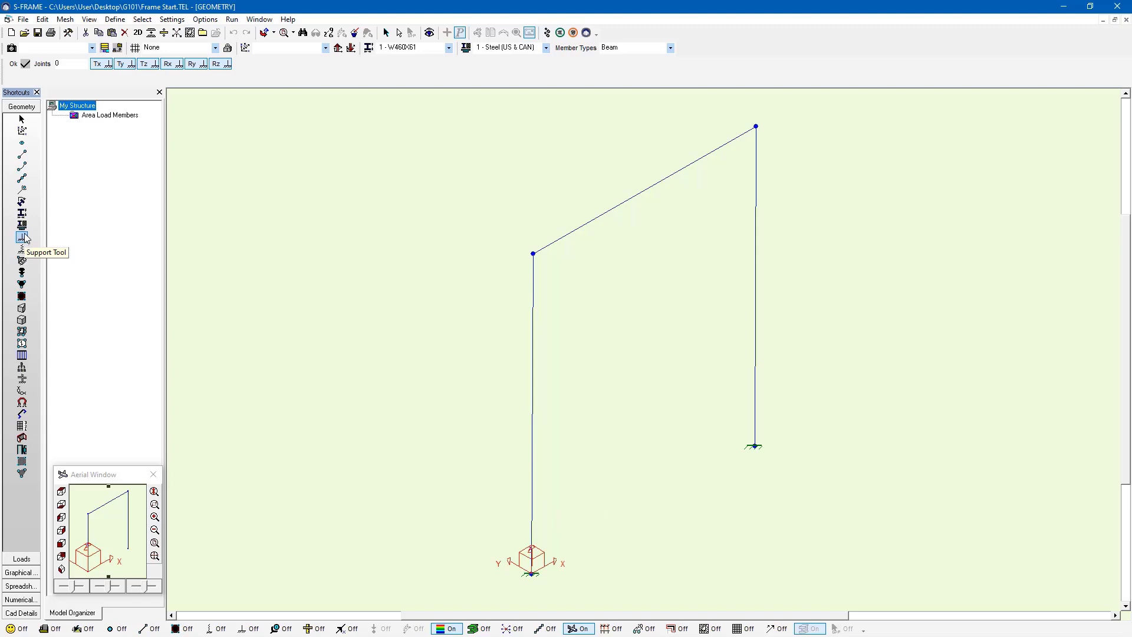
left_click_drag(381, 372, 857, 587)
Run the Linear Static analysis on the unsupported frame and check the load case list in the graphical results.
left_click(547, 33)
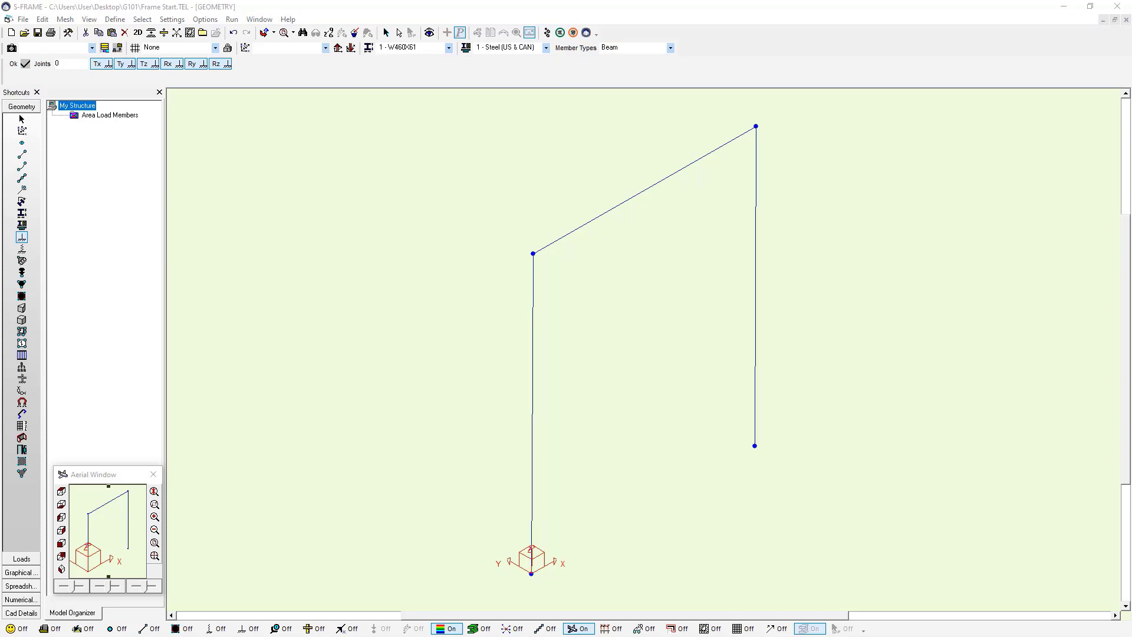
left_click_drag(967, 201, 794, 188)
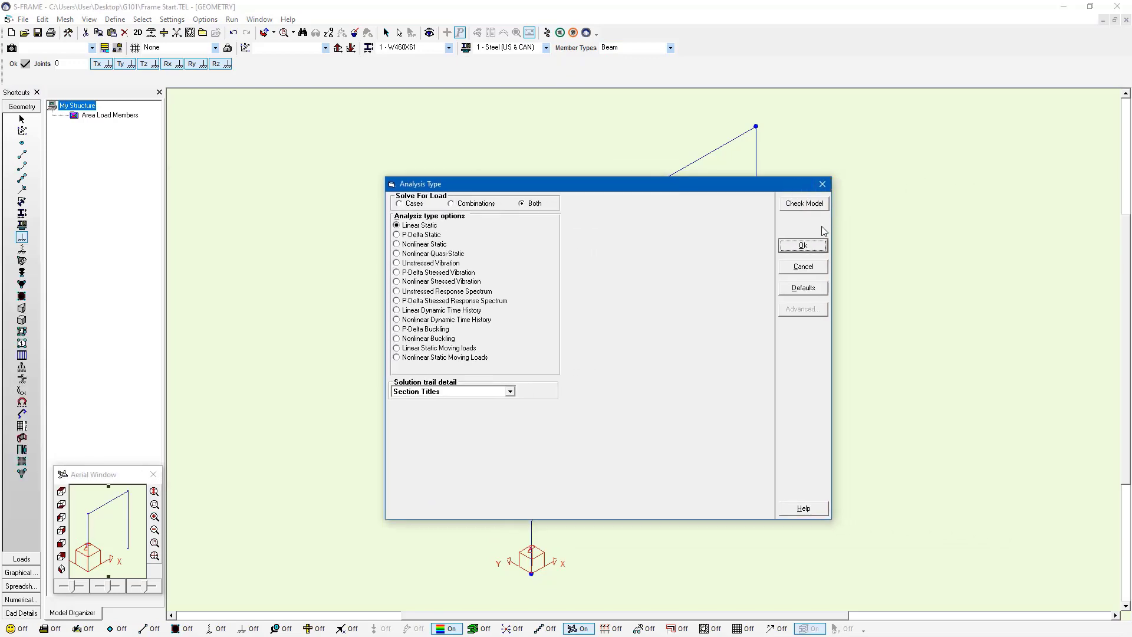
left_click(812, 247)
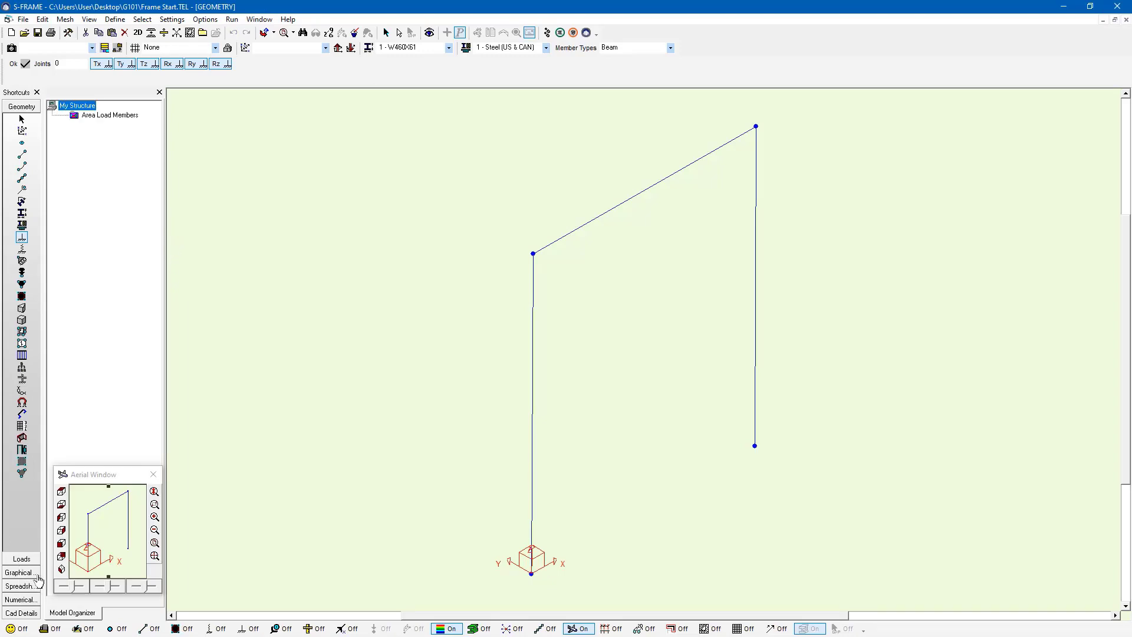
left_click(37, 577)
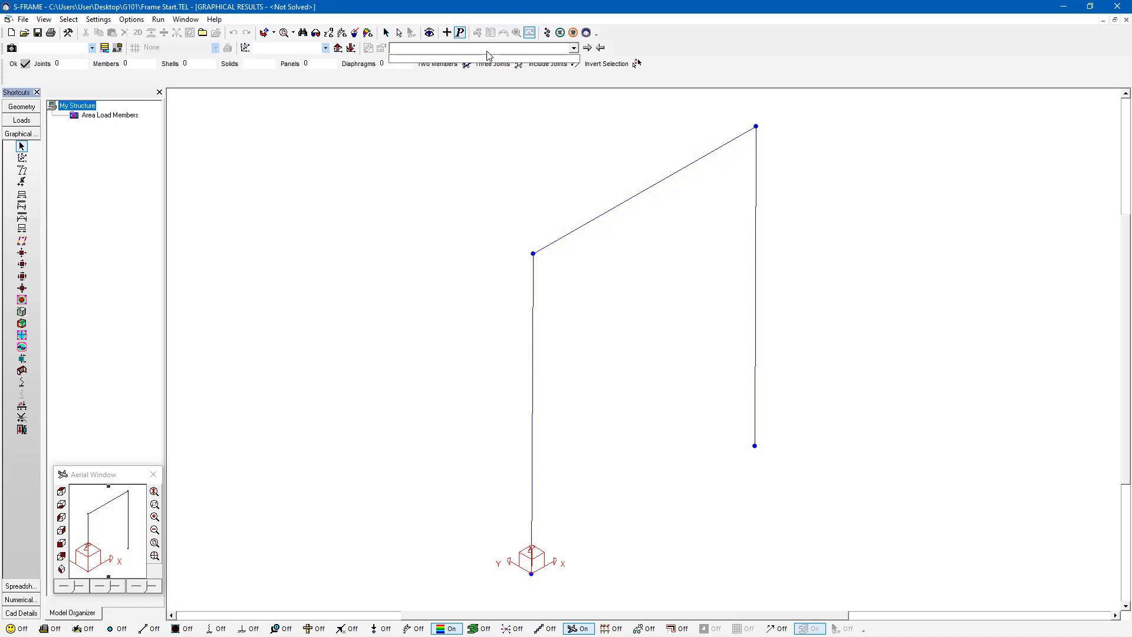
left_click(487, 55)
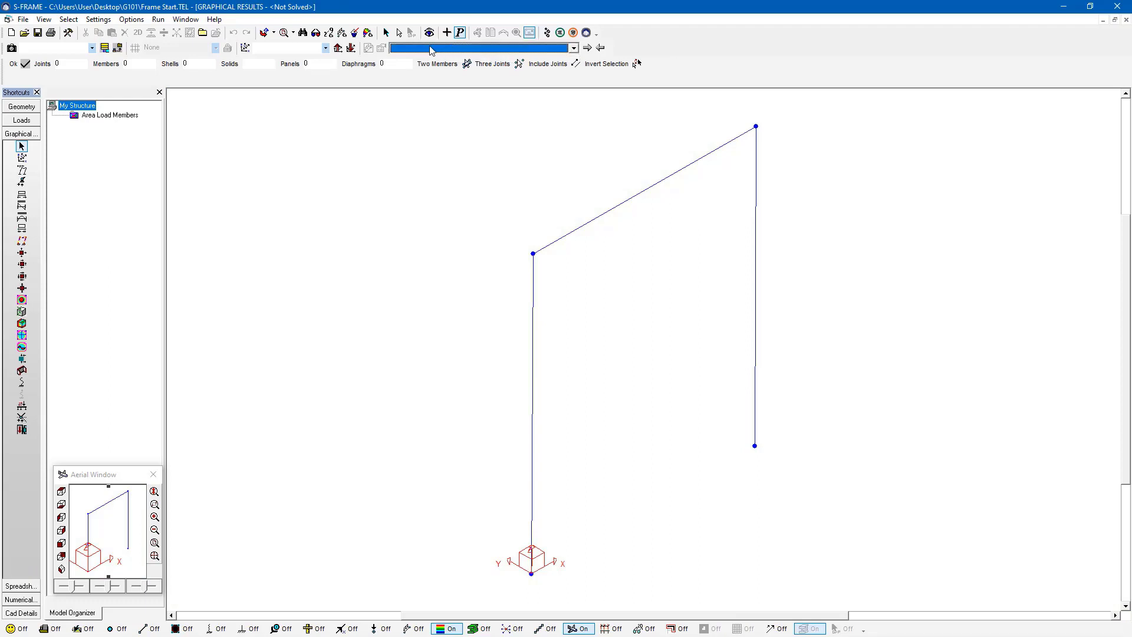
Open the Solver Diagnostic Messages document from S-FRAME Analysis Documents in the online help resources.
left_click(219, 20)
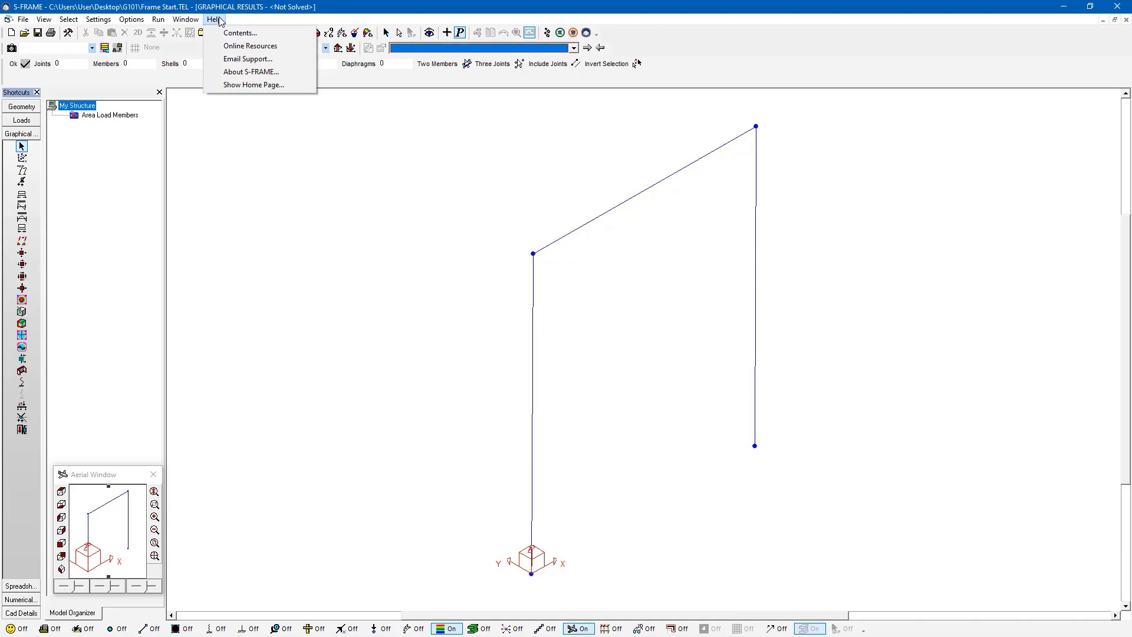
left_click(239, 47)
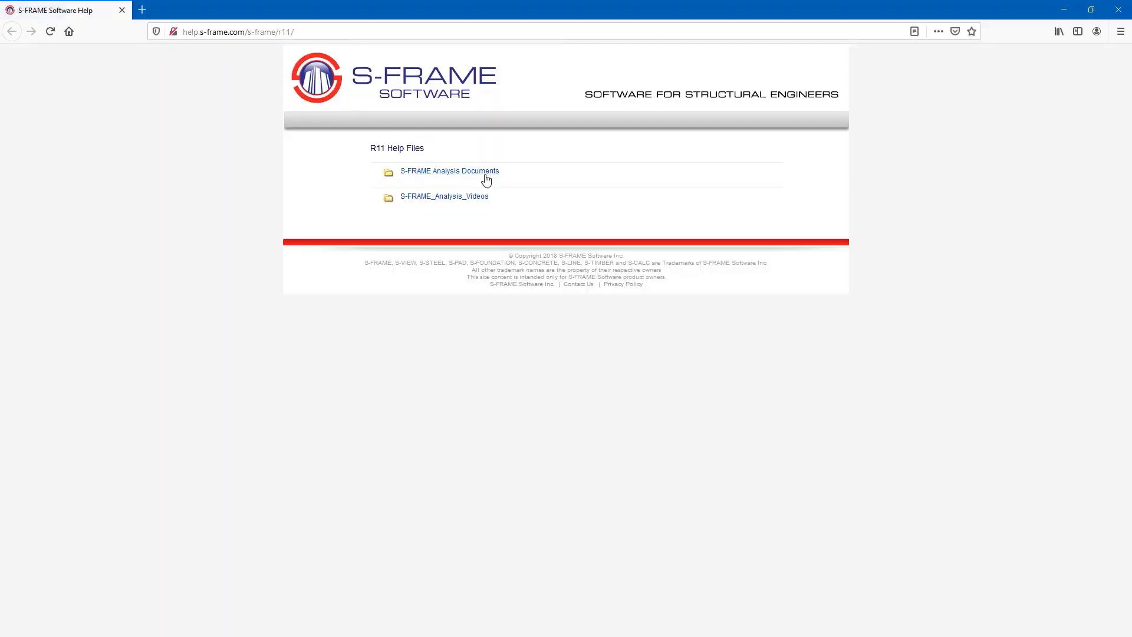
left_click(484, 172)
middle_click_drag(800, 244, 804, 341)
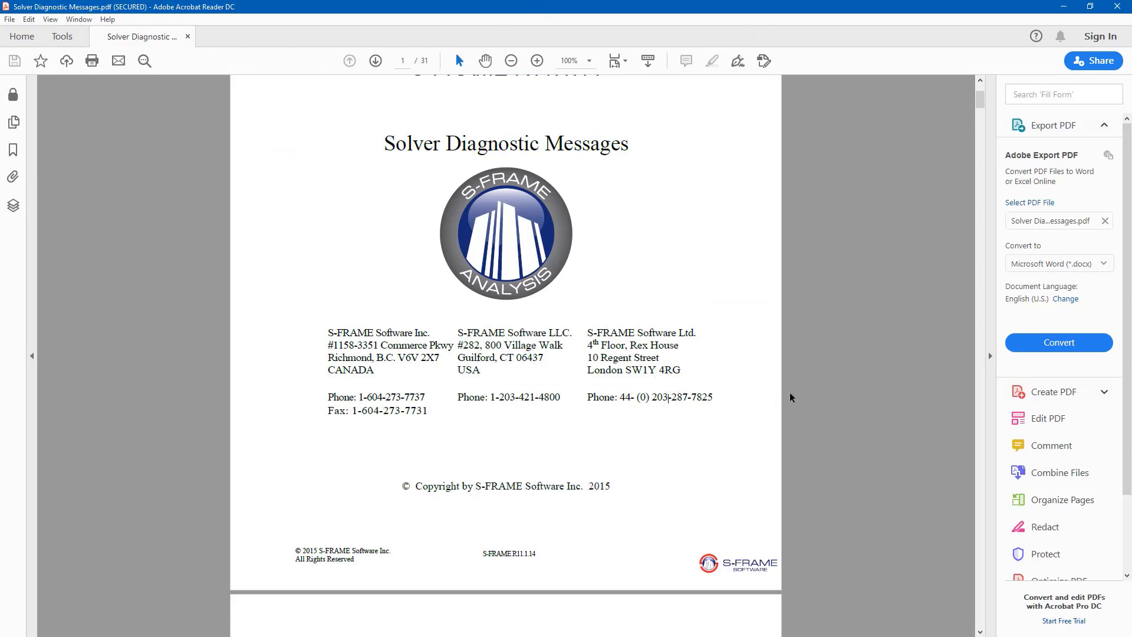
Find message code CO048 in the Solver Diagnostic Messages document, and return to the S-FRAME model.
key("ctrl+f")
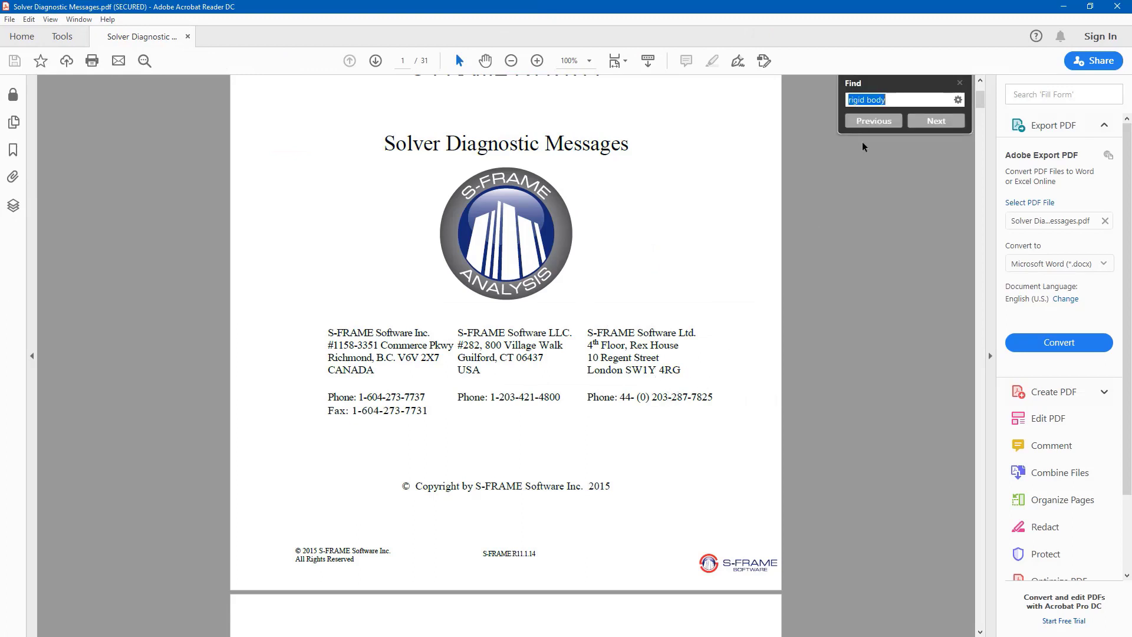
type("CO048")
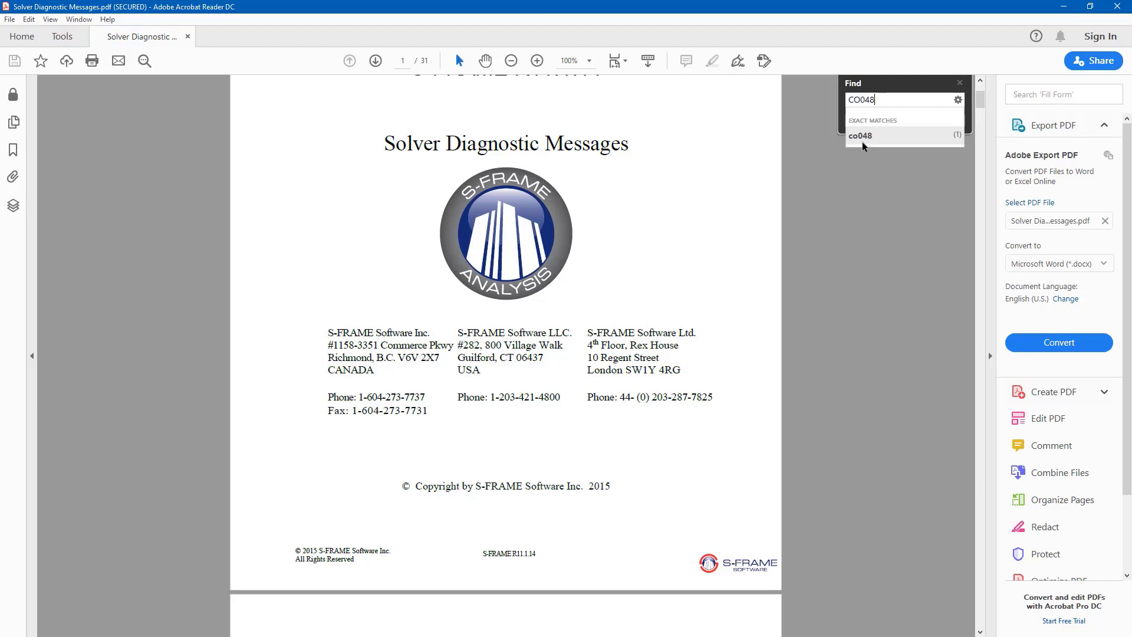
key("Return")
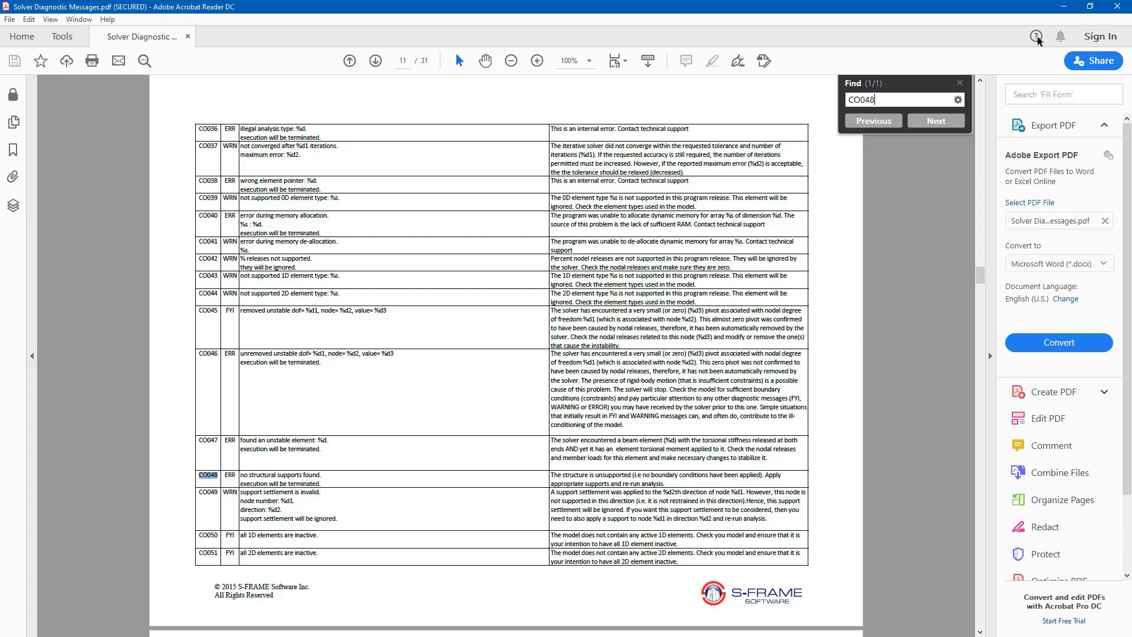
left_click(1064, 6)
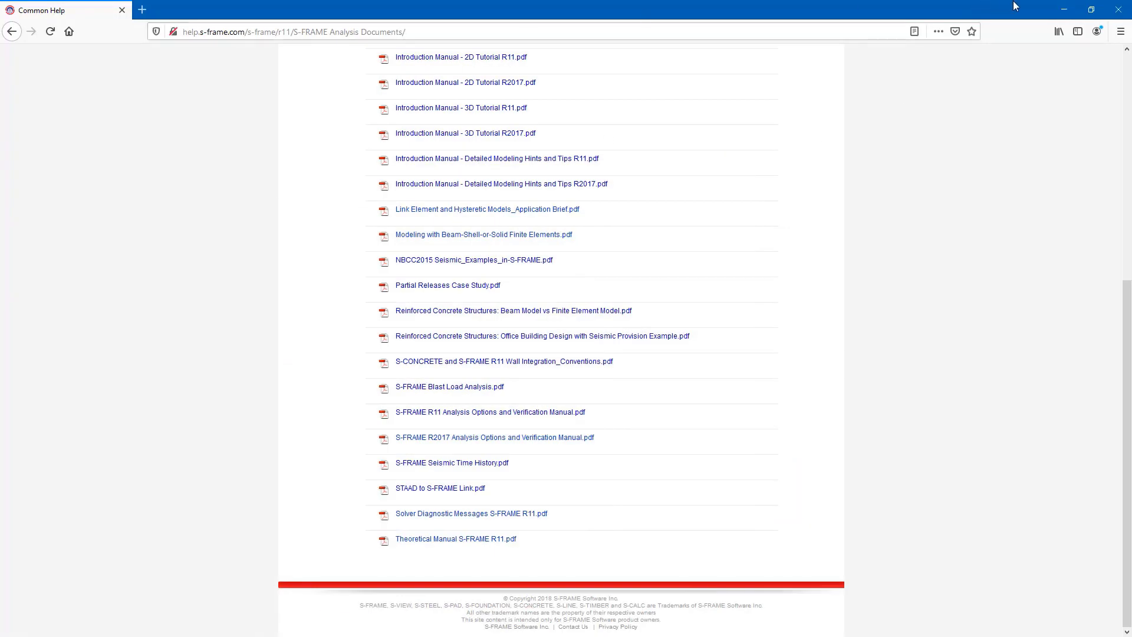
left_click(1064, 9)
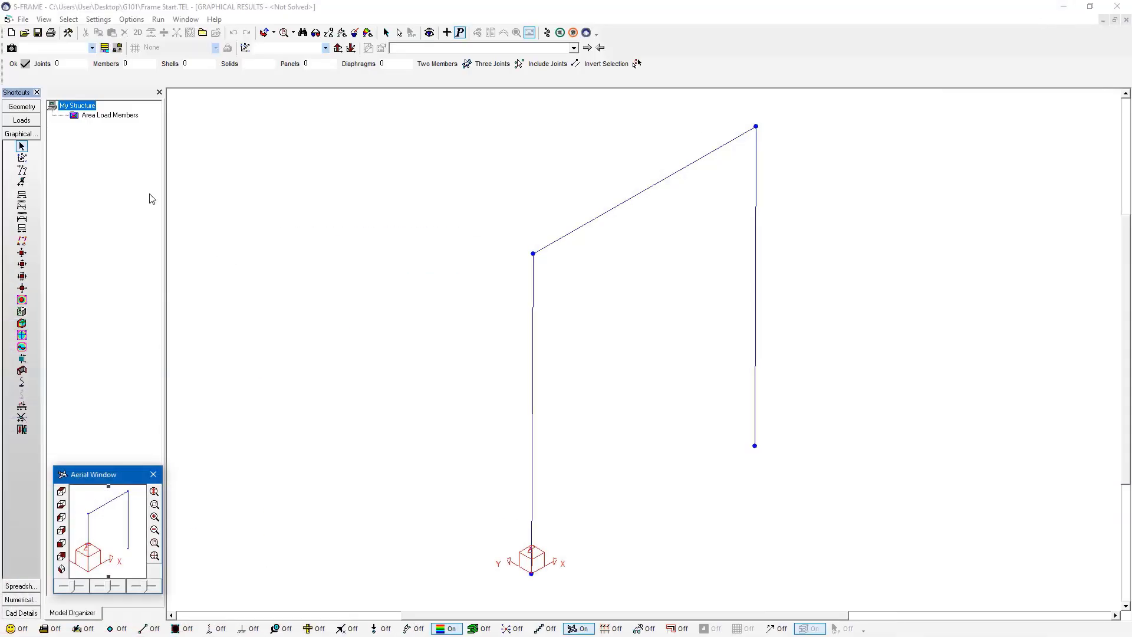
Assign pinned supports to both column base joints, restraining Tx, Ty and Tz and leaving Rx, Ry and Rz free.
left_click(22, 107)
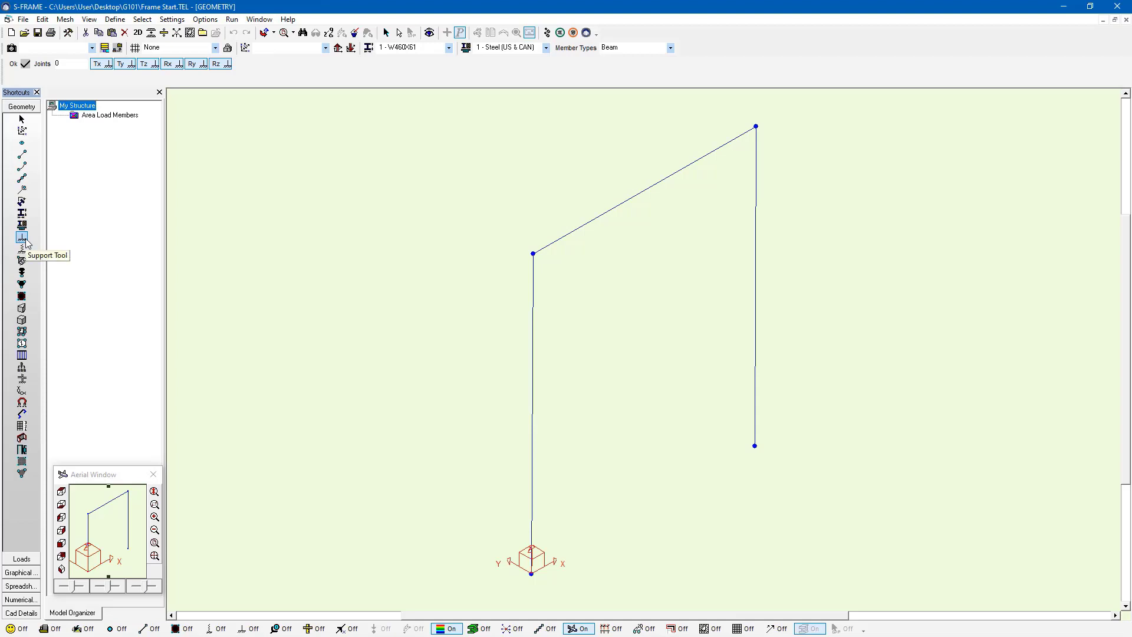
left_click(171, 64)
left_click(194, 64)
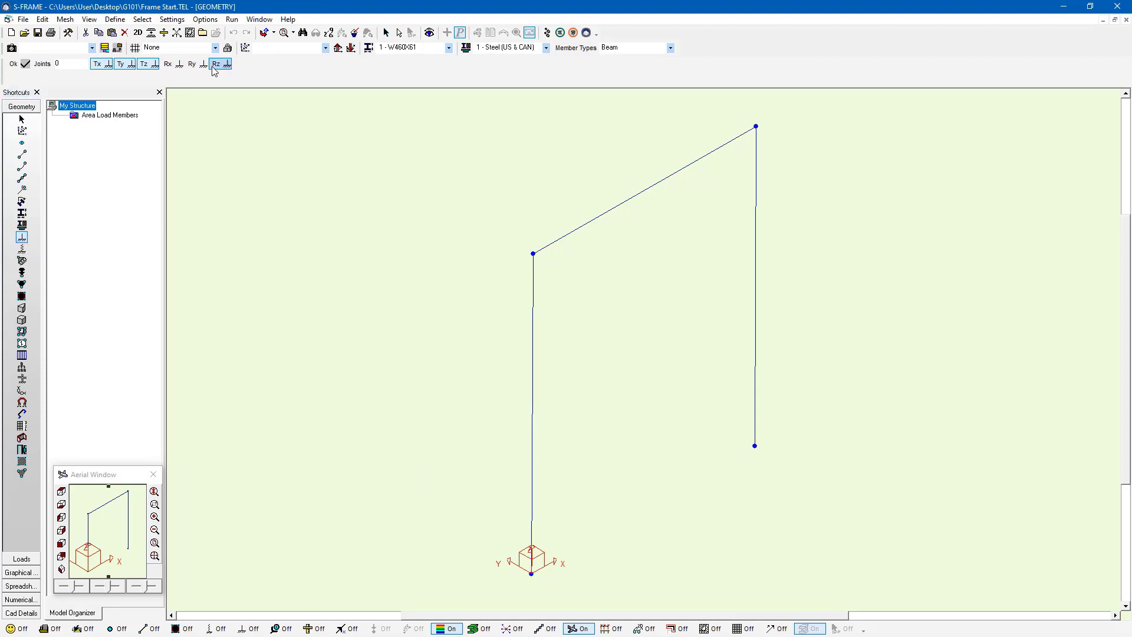
left_click(227, 66)
left_click(533, 574)
left_click(755, 447)
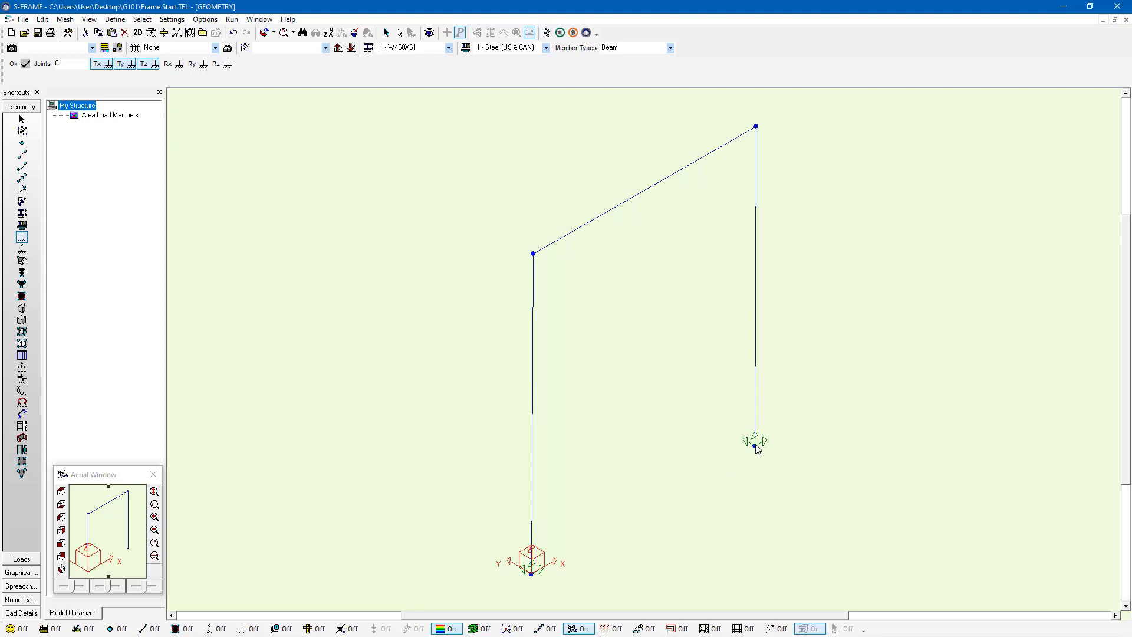
Apply full My and Mz moment releases to both ends of the beam and display the member releases.
left_click(22, 190)
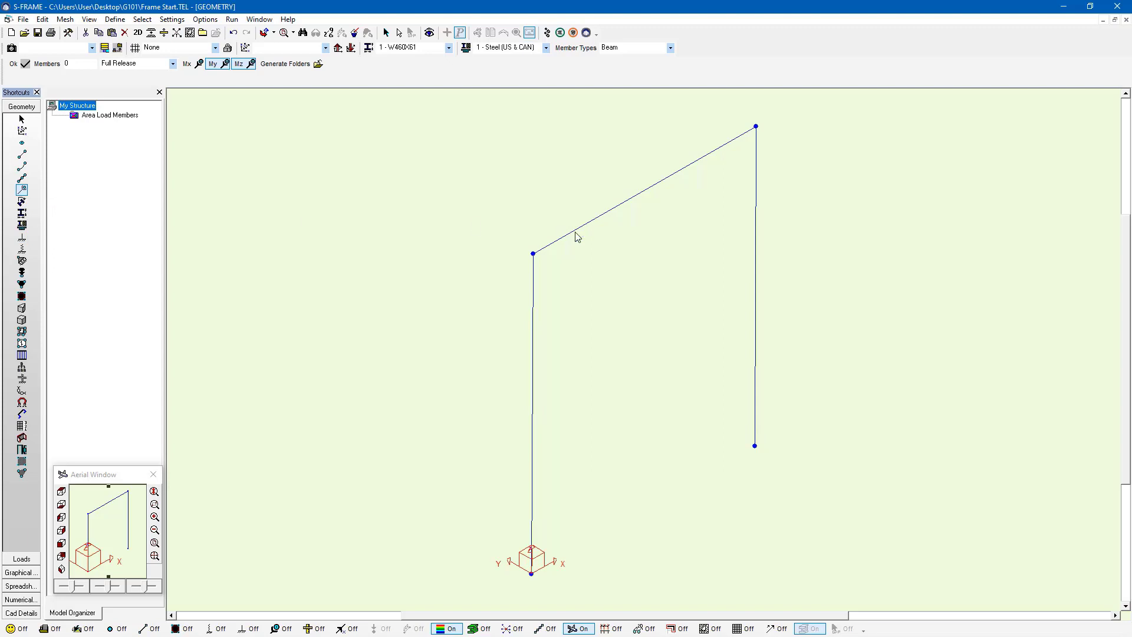
left_click(724, 147)
left_click(207, 19)
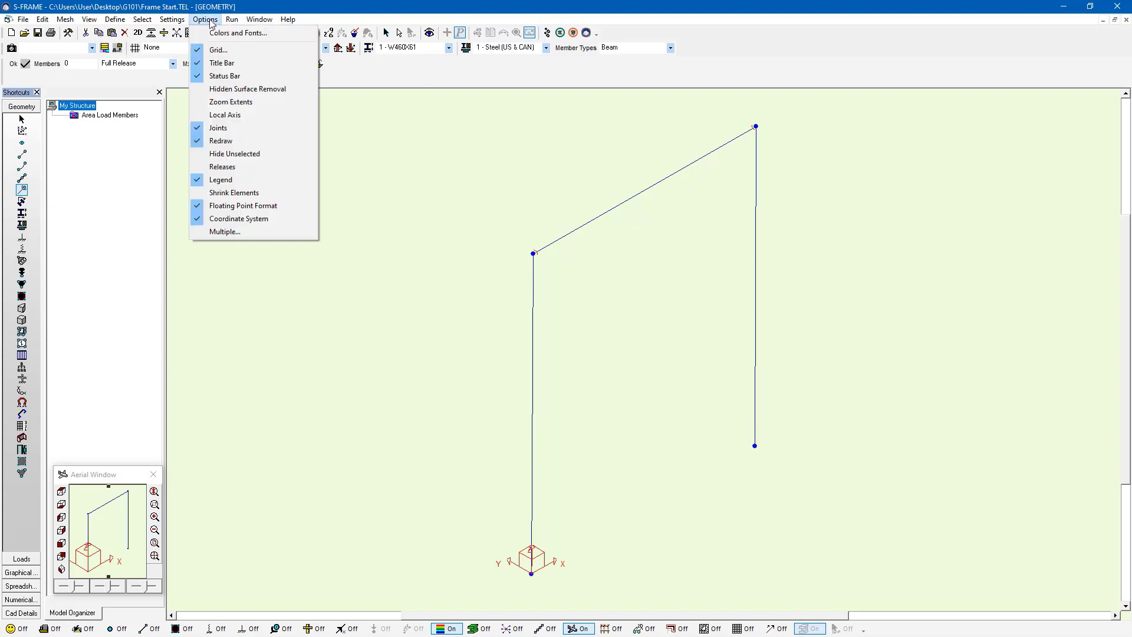
left_click(235, 168)
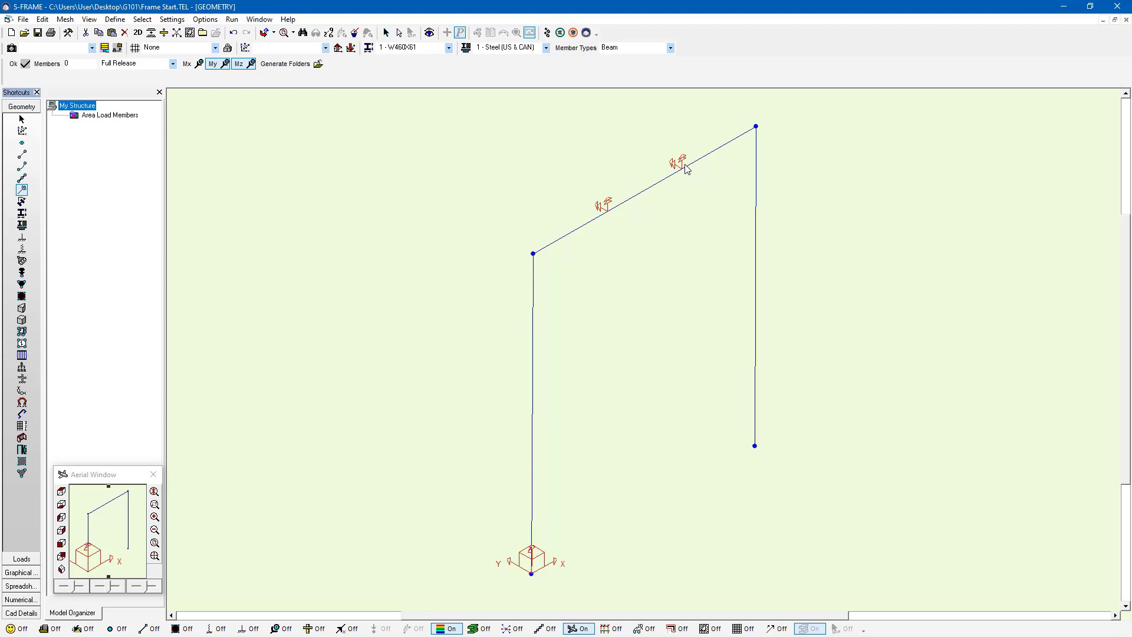
Run the Linear Static analysis on the pinned frame and display the joint numbers in the graphical results.
left_click(546, 33)
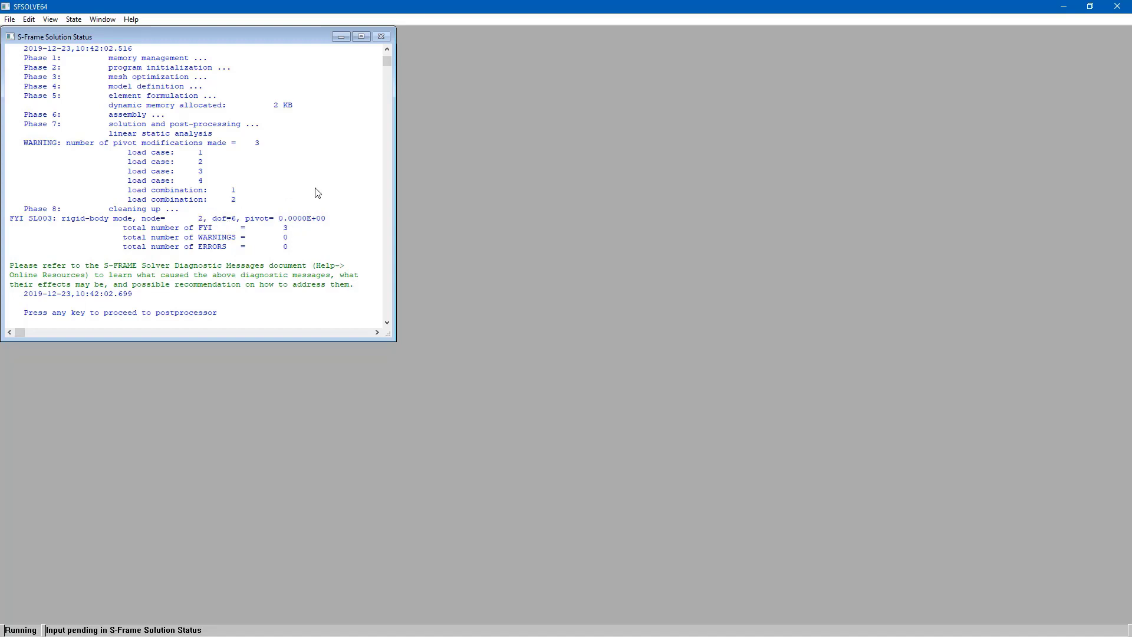
key("Return")
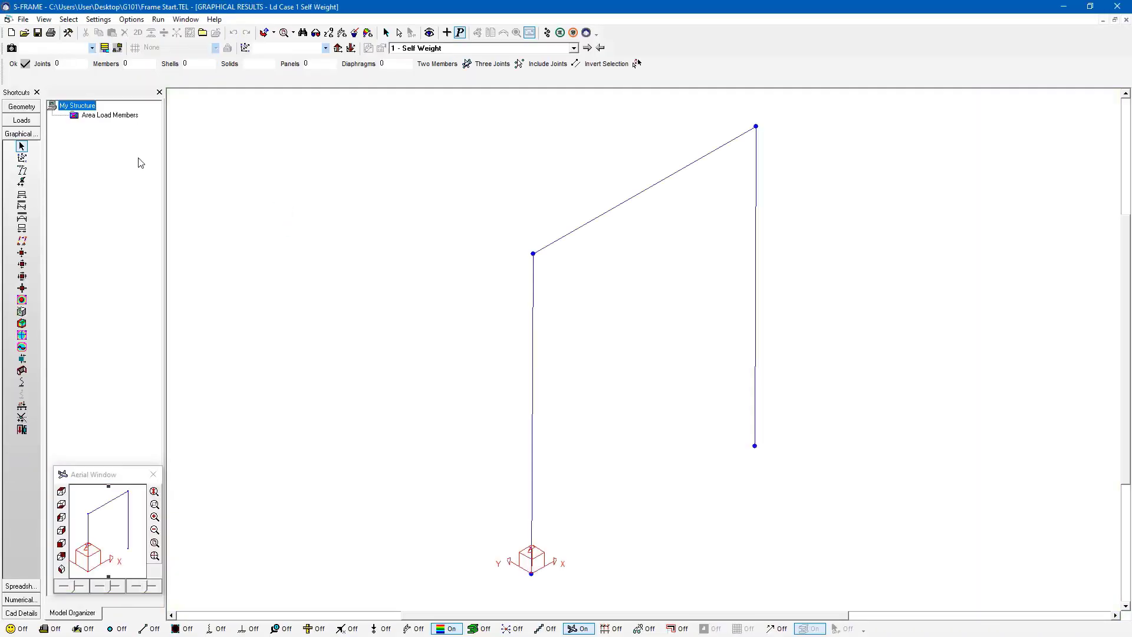
left_click(117, 629)
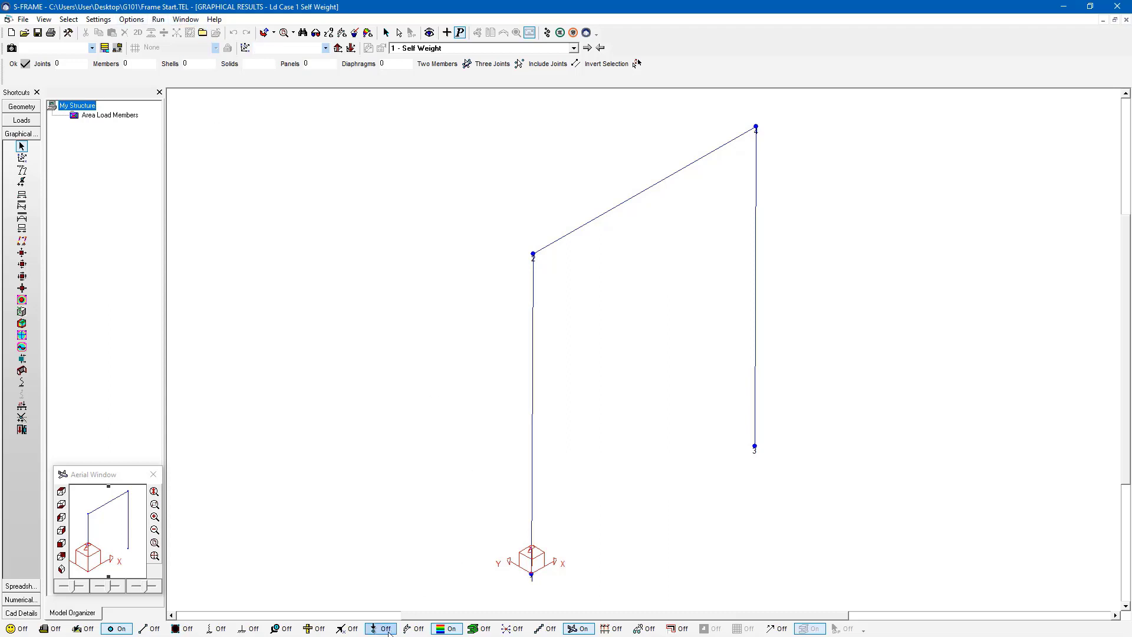
Switch to the Solver Diagnostic Messages document in Adobe Acrobat Reader and find message code SL003.
left_click(281, 629)
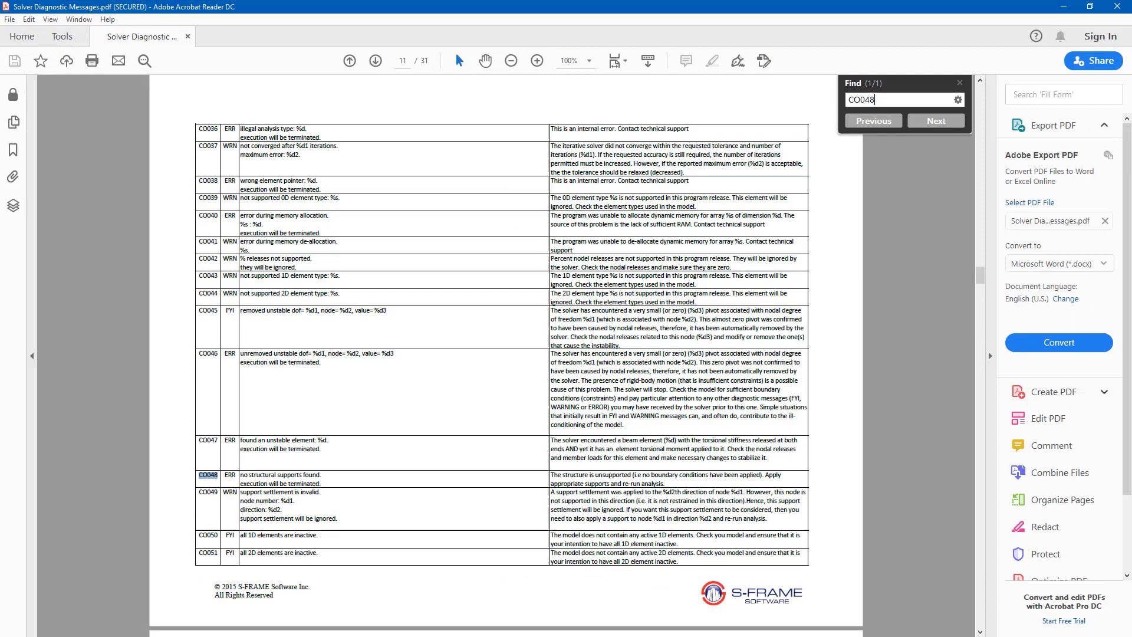
double_click(891, 103)
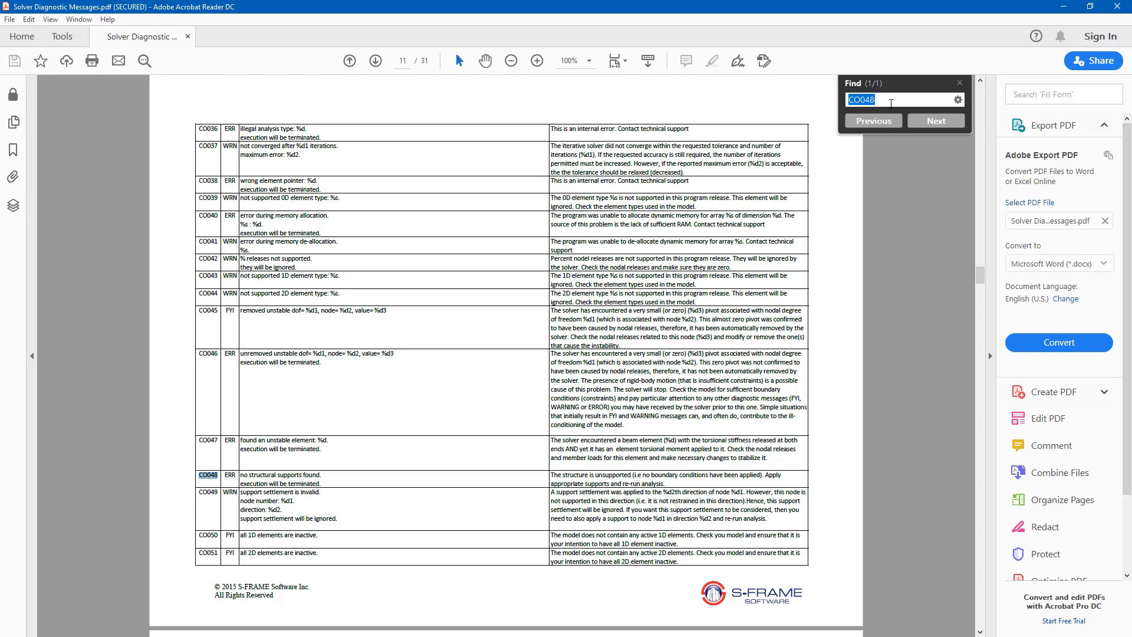
type("SL003")
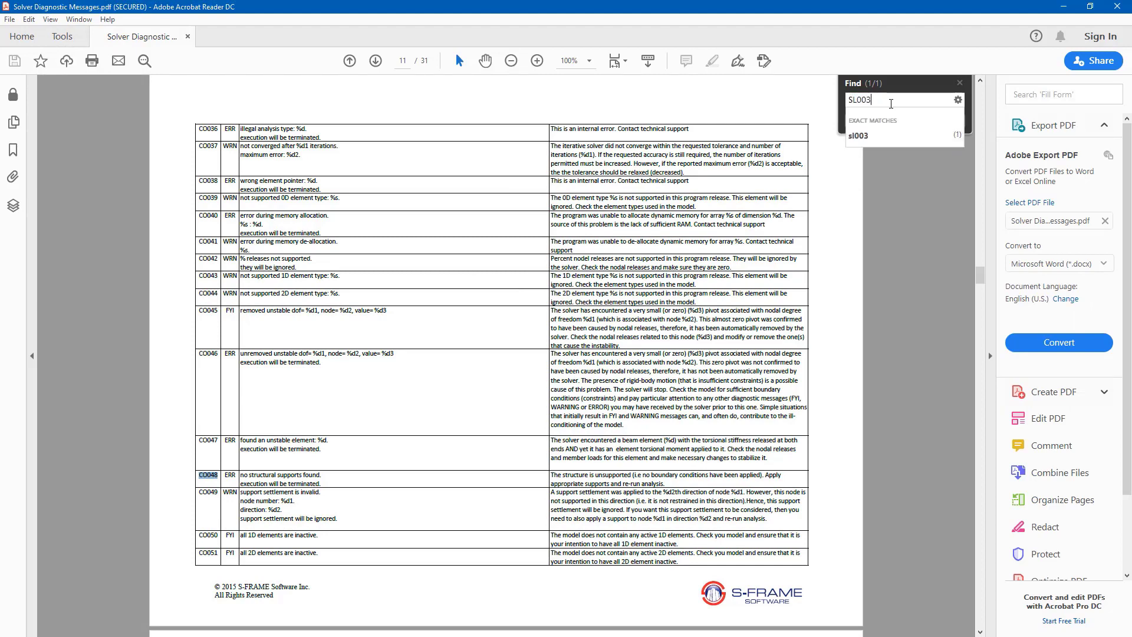
key("Return")
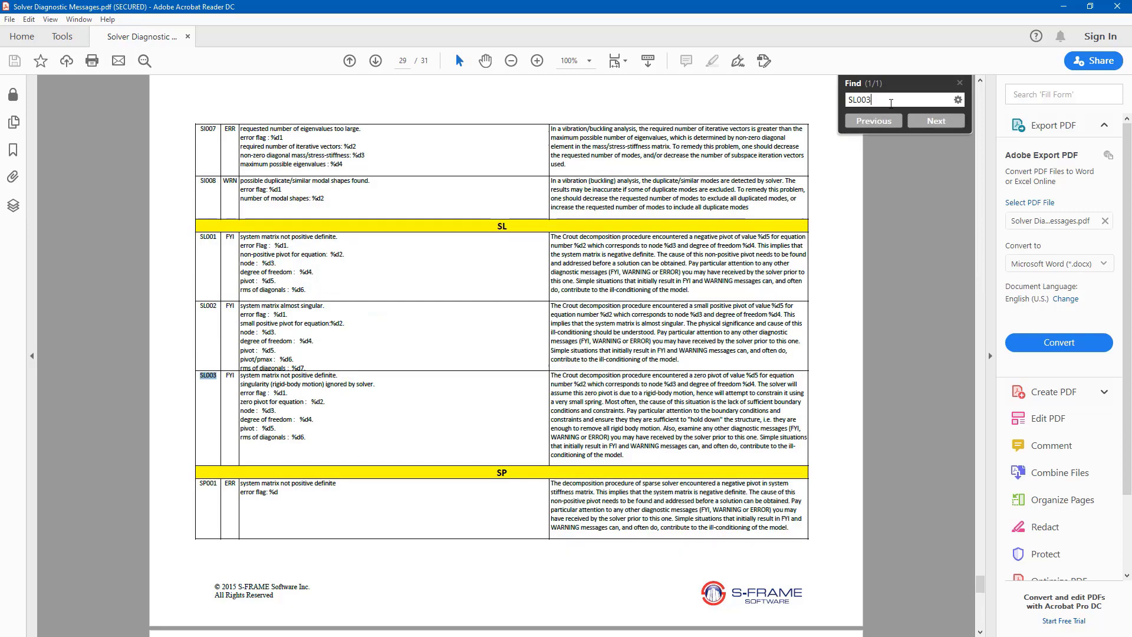